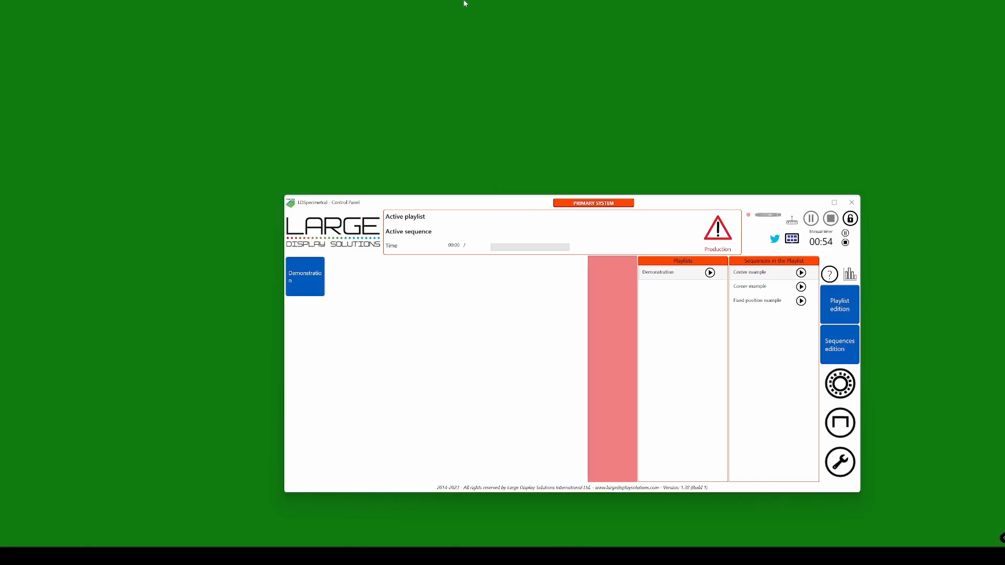
- Open the system configuration and save its cabinet and video output settings
click(840, 462)
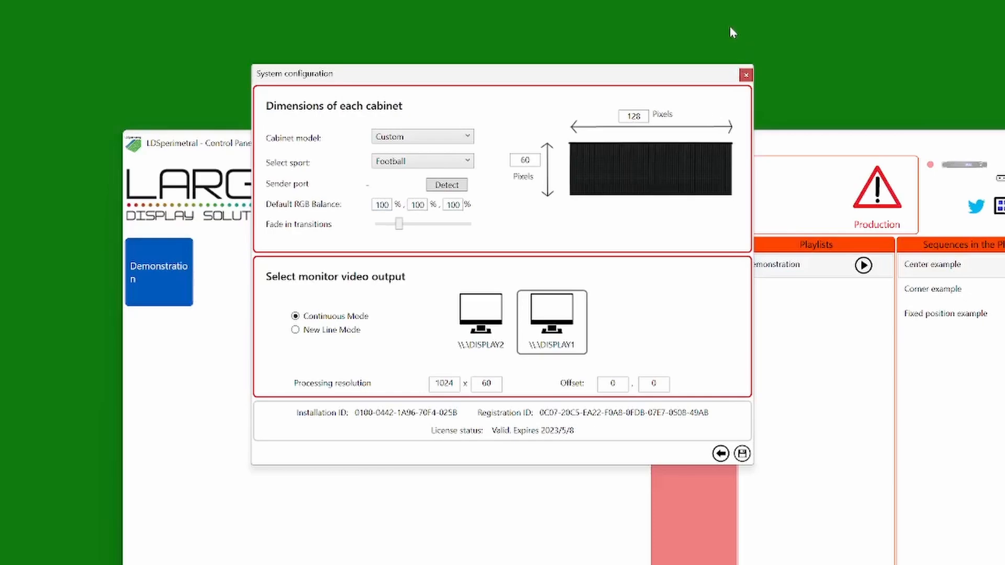
click(743, 454)
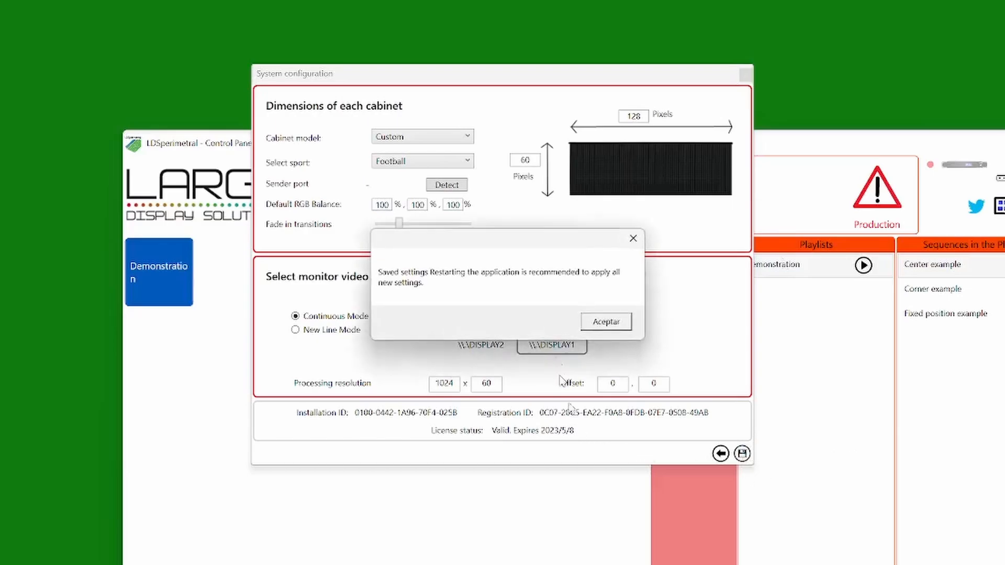
click(606, 322)
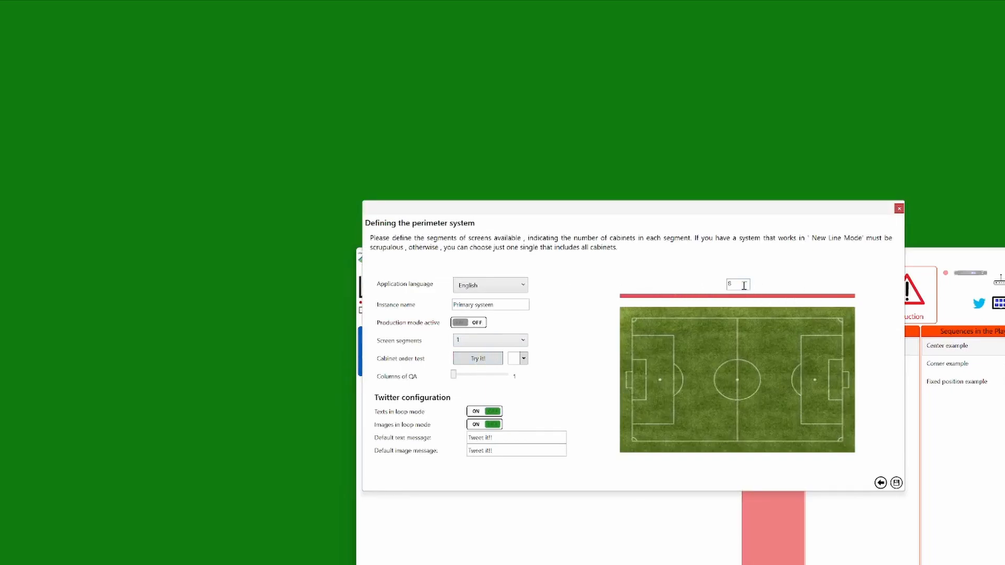
- Run the cabinet order test for the perimeter system and save the perimeter definition
click(485, 362)
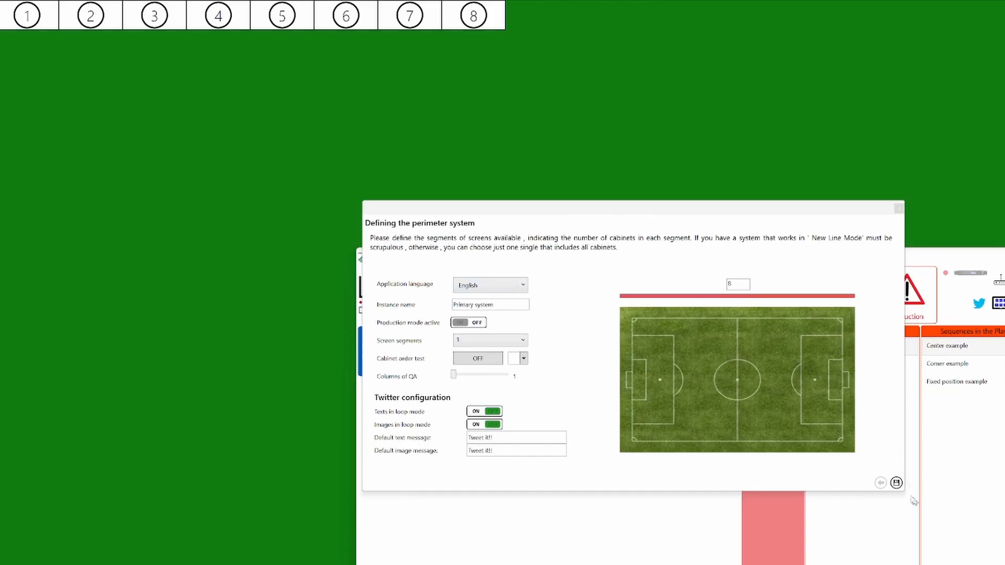
click(896, 482)
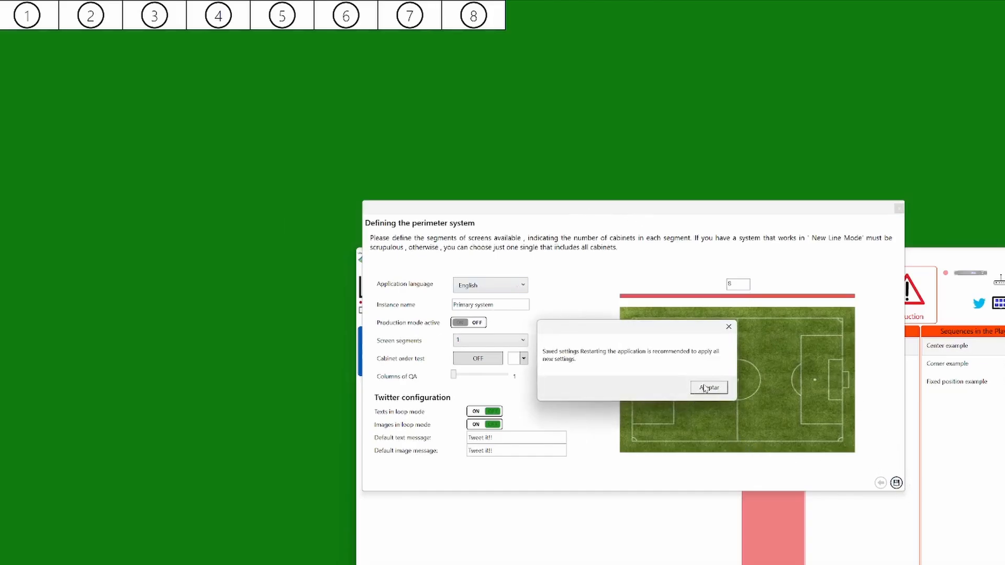
click(709, 388)
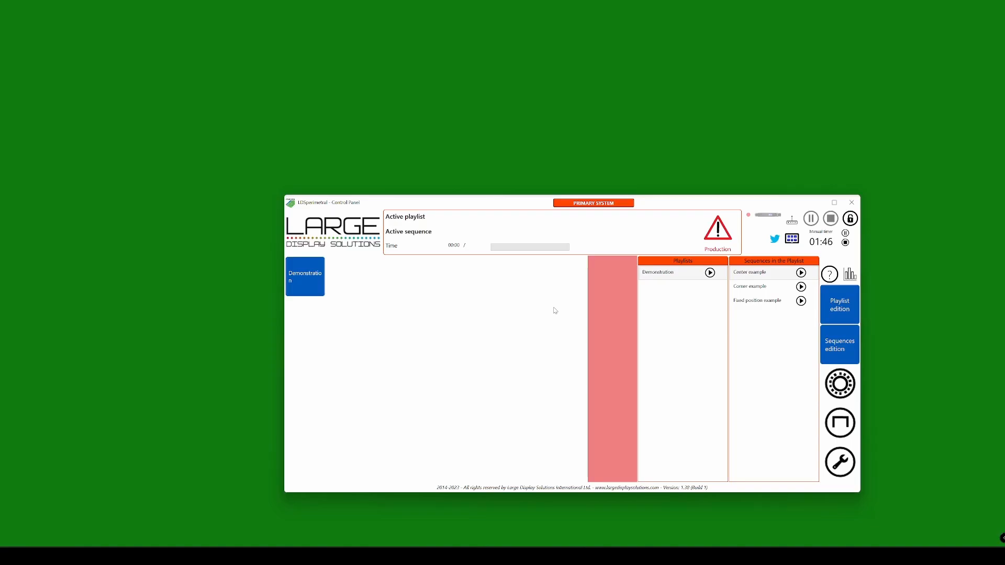
- Open the sequence editor in a maximized window and review the Center, Corner and Fixed position example sequences
click(840, 345)
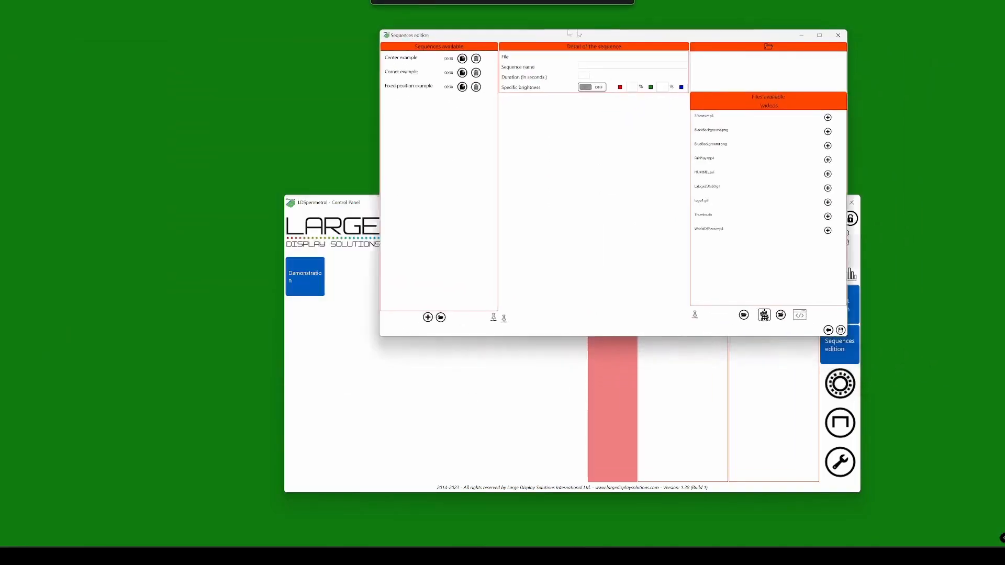
click(772, 29)
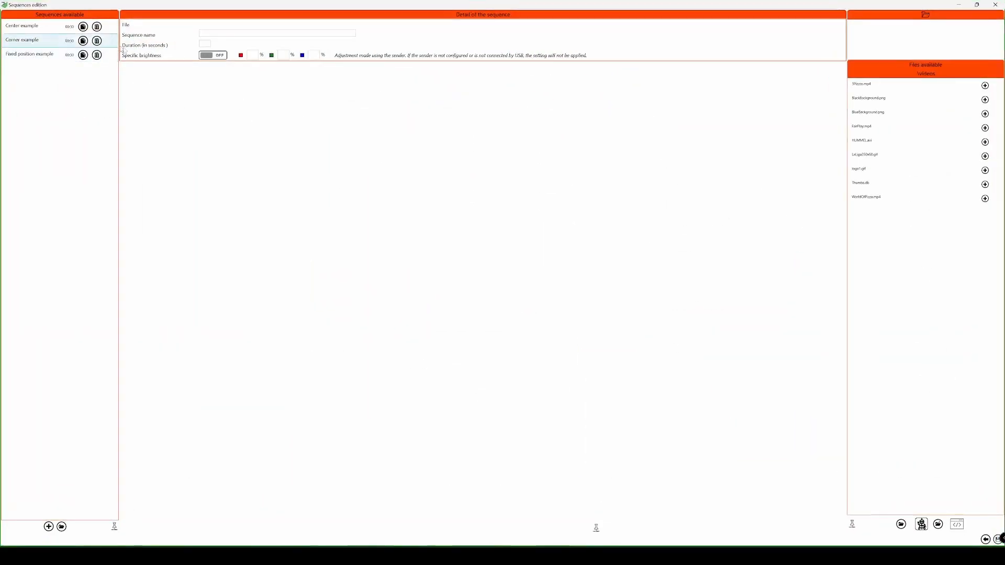
click(30, 29)
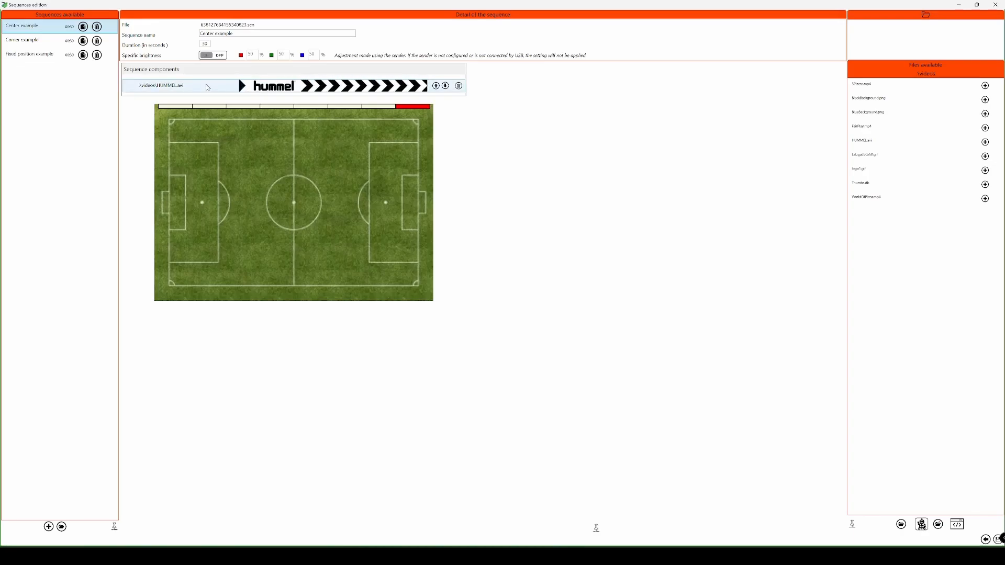
click(36, 44)
click(39, 55)
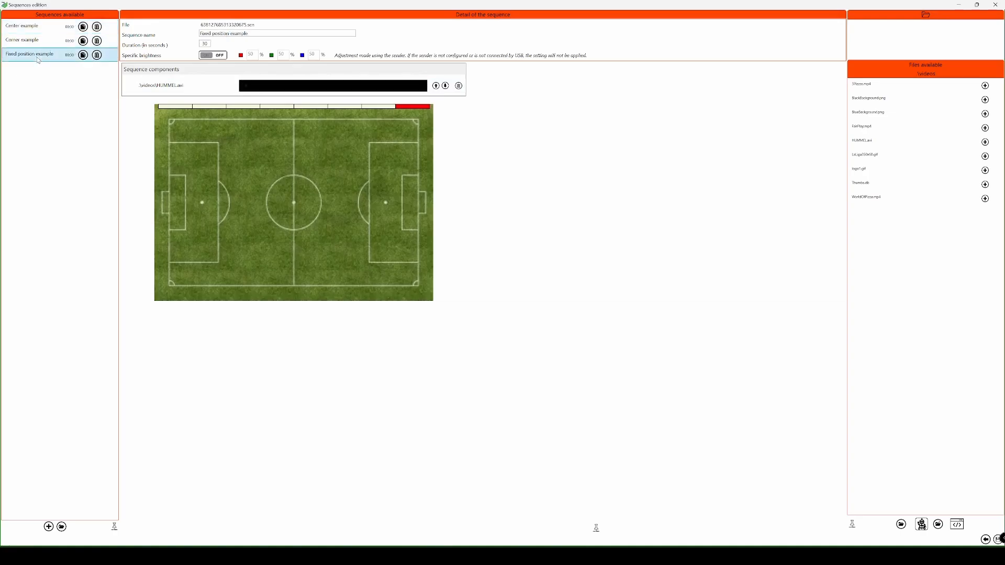
- Add LaLiga350x60.gif once and logo1.gif twice to the Center example sequence, accepting the files' widths
click(56, 29)
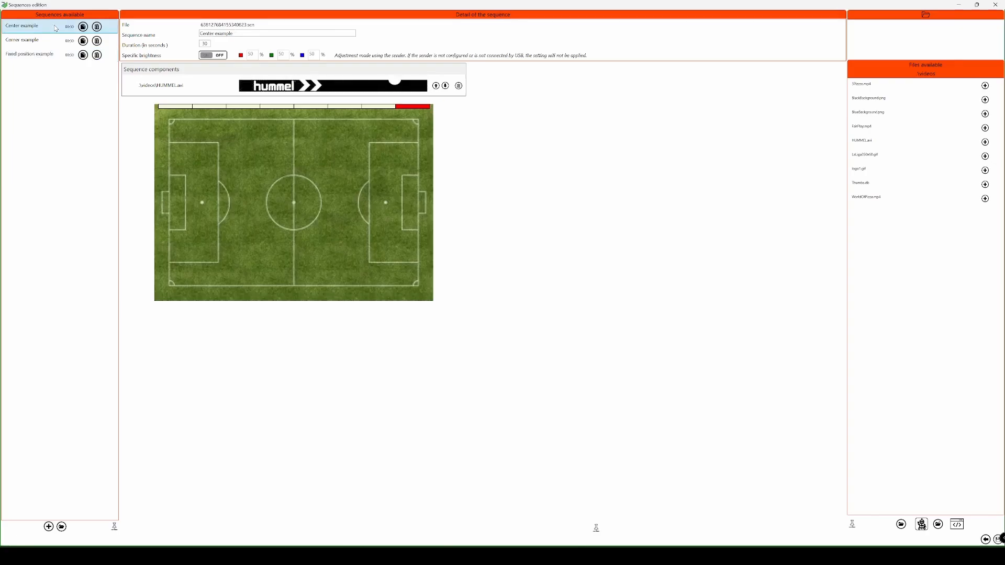
mouse_move(871, 160)
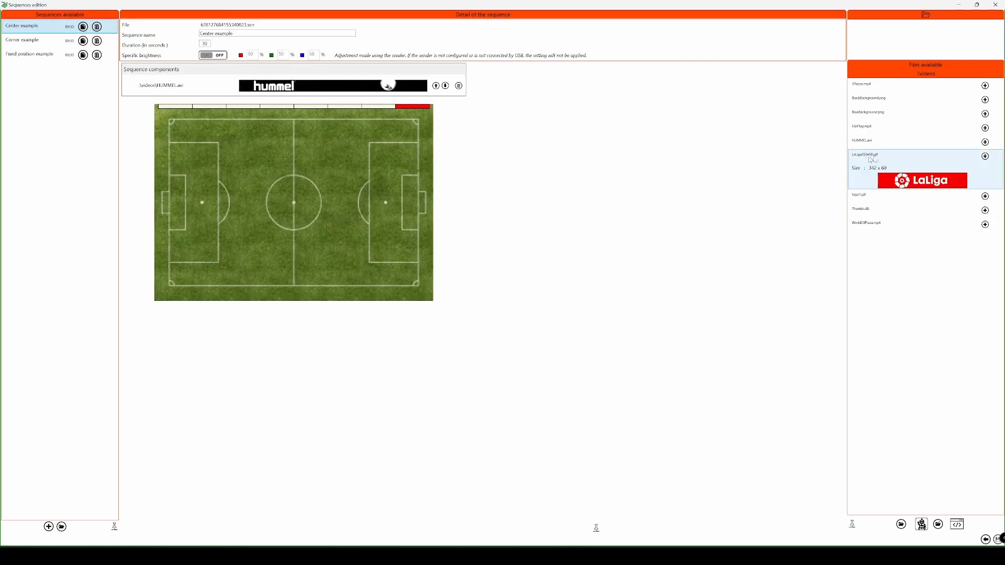
click(986, 157)
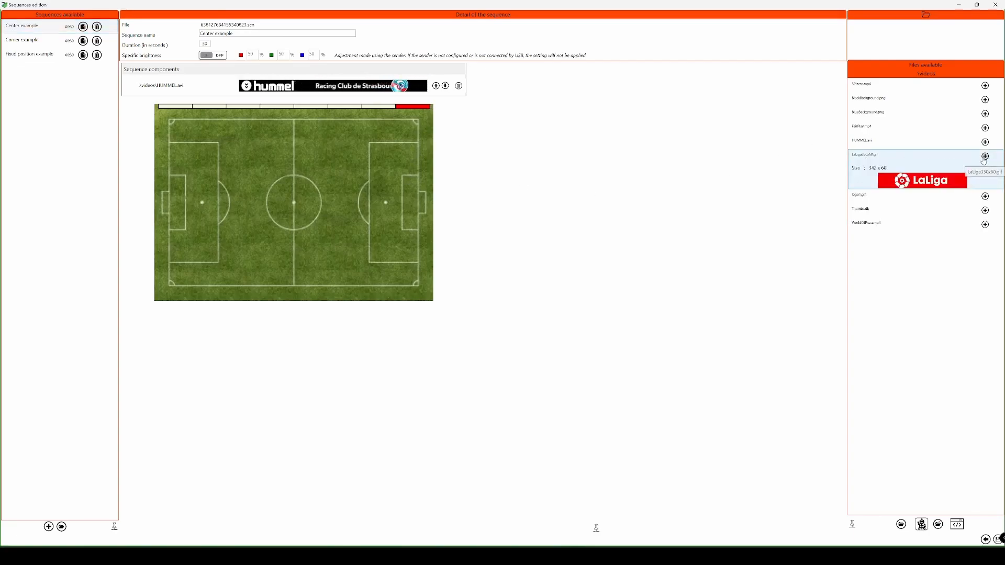
key(Return)
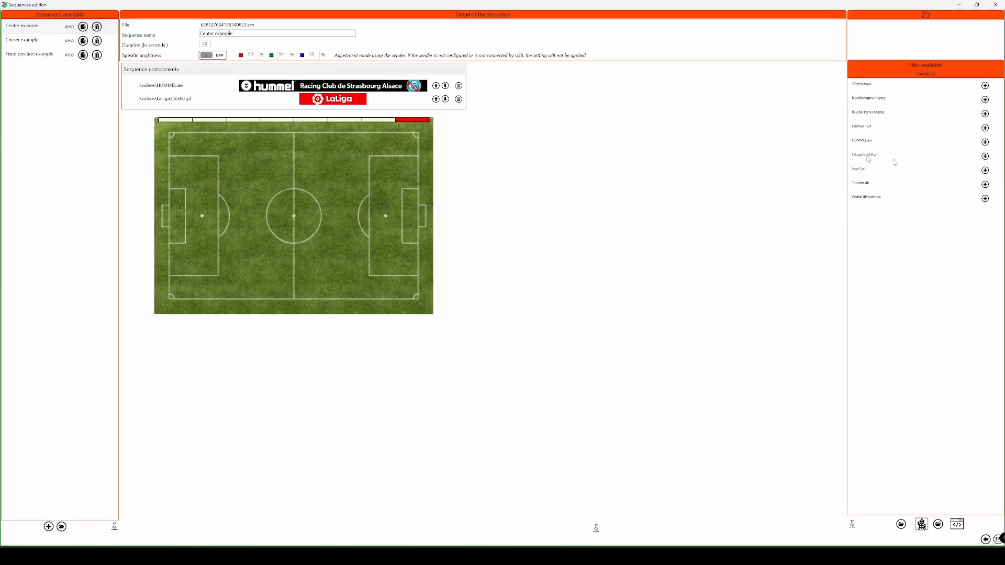
click(986, 171)
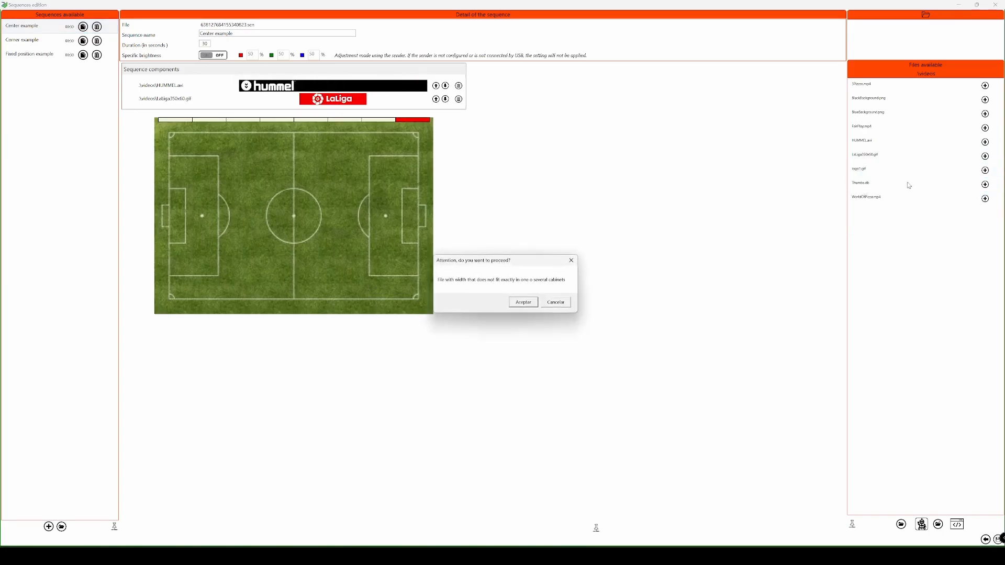
key(Return)
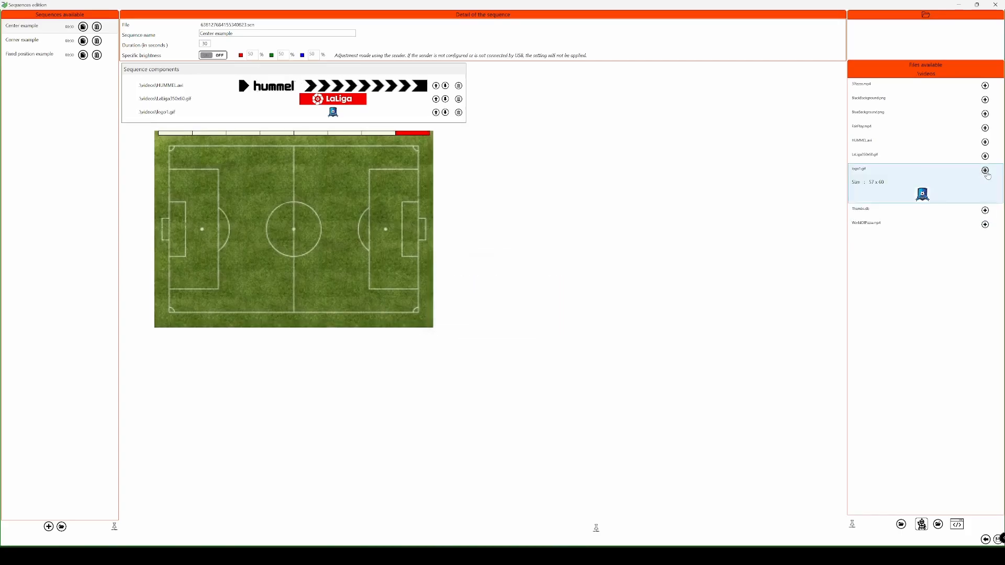
click(986, 171)
key(Return)
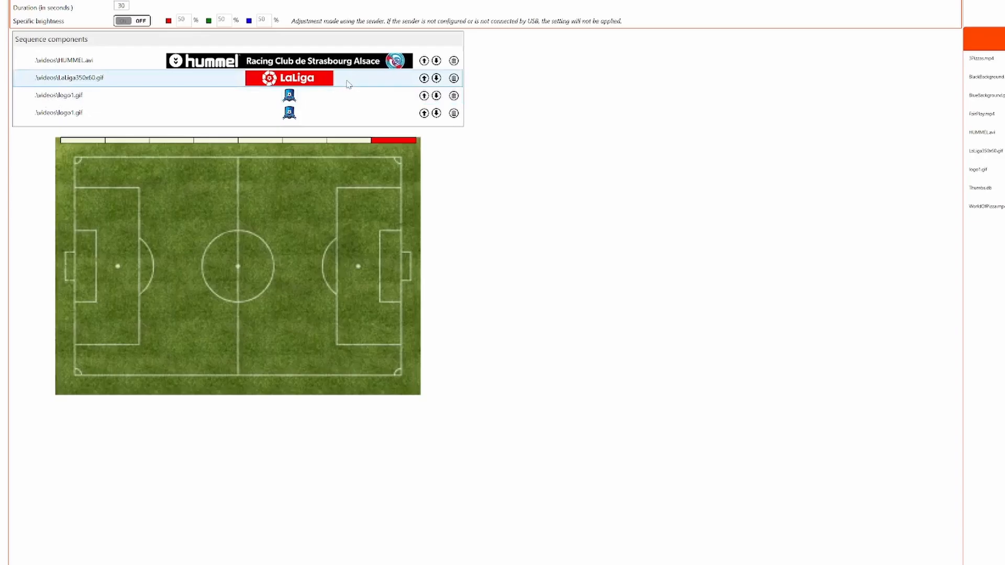
- Turn on priority content for LaLiga350x60.gif and both logo1.gif components of the Center example sequence
click(348, 84)
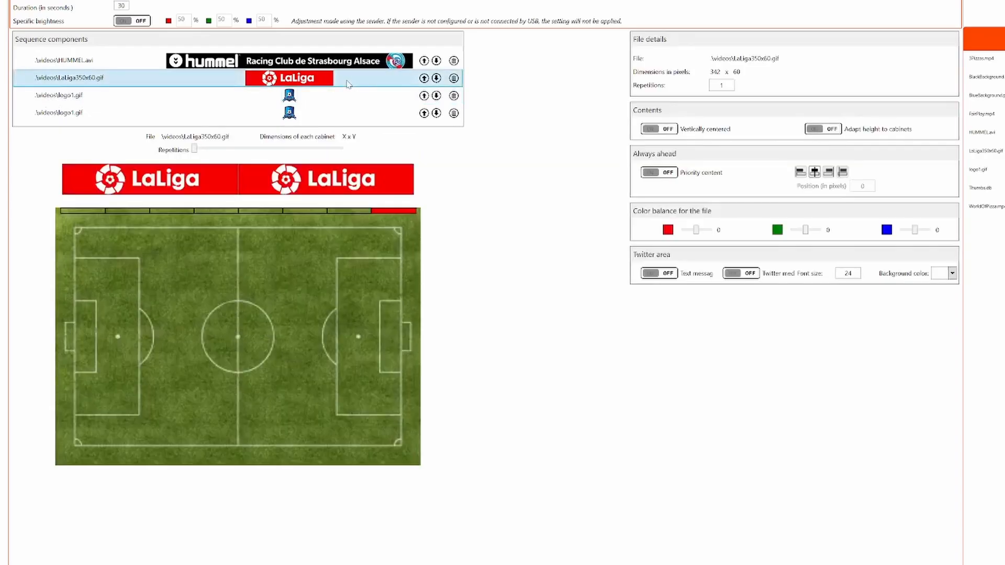
click(650, 173)
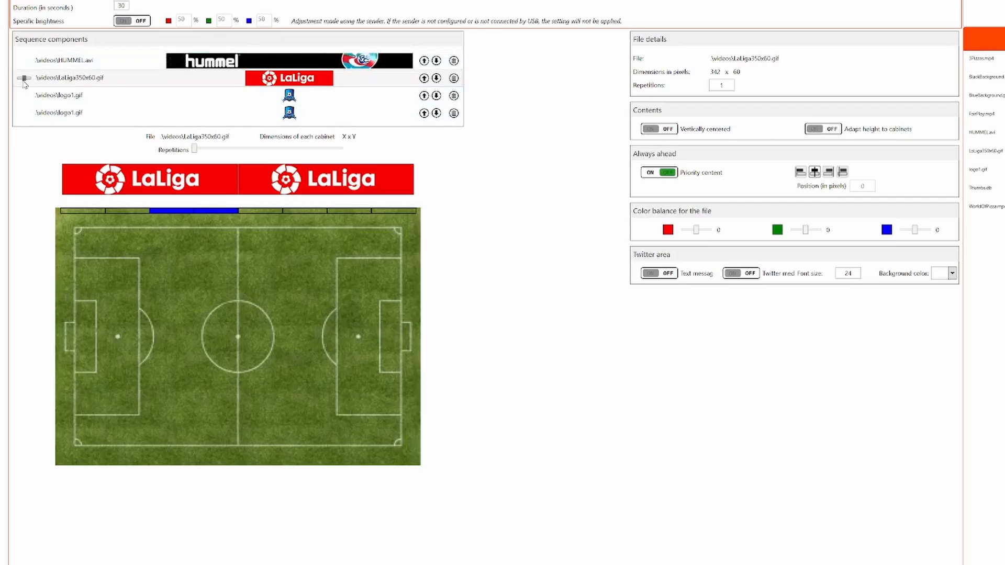
click(66, 99)
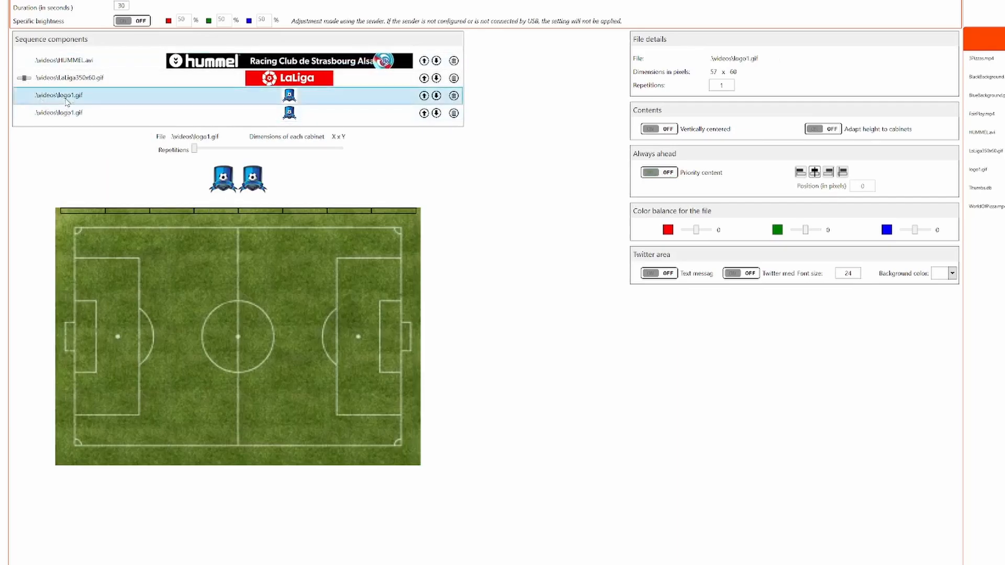
click(652, 173)
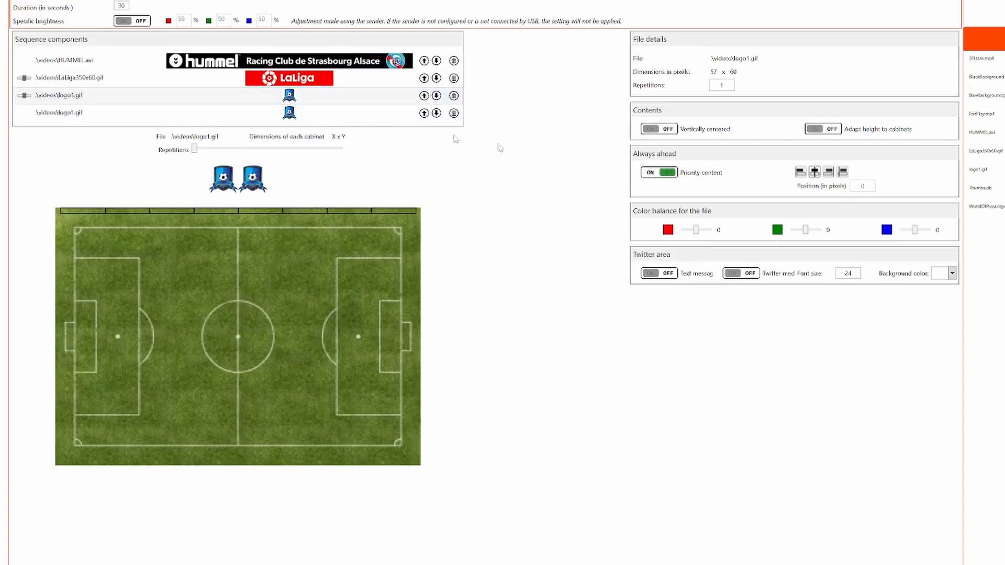
click(165, 118)
click(652, 173)
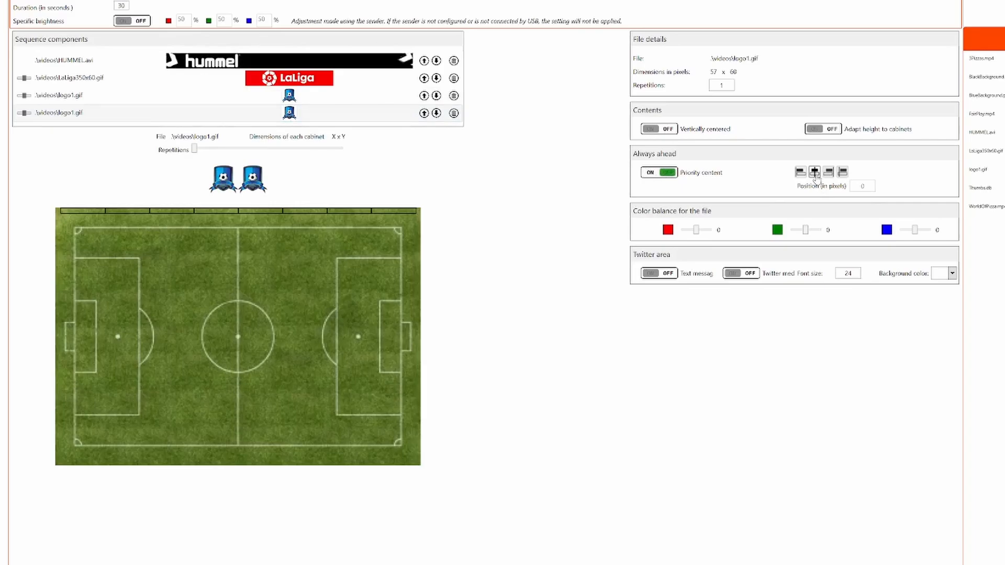
- Reorder the priority group so LaLiga350x60.gif sits between the two logo1.gif components, and save the sequence changes
click(176, 81)
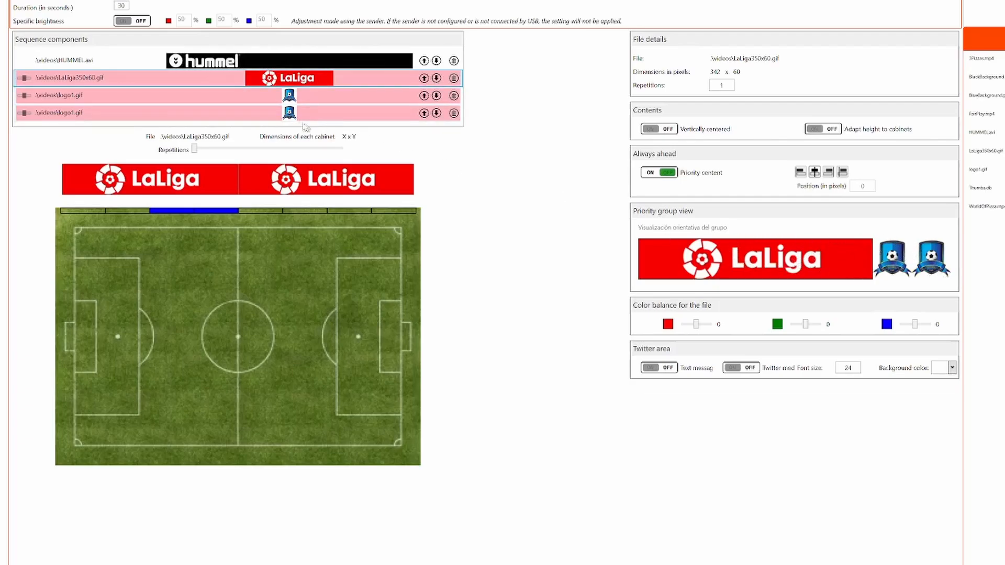
mouse_move(247, 96)
mouse_down()
mouse_move(262, 79)
mouse_move(253, 87)
mouse_up()
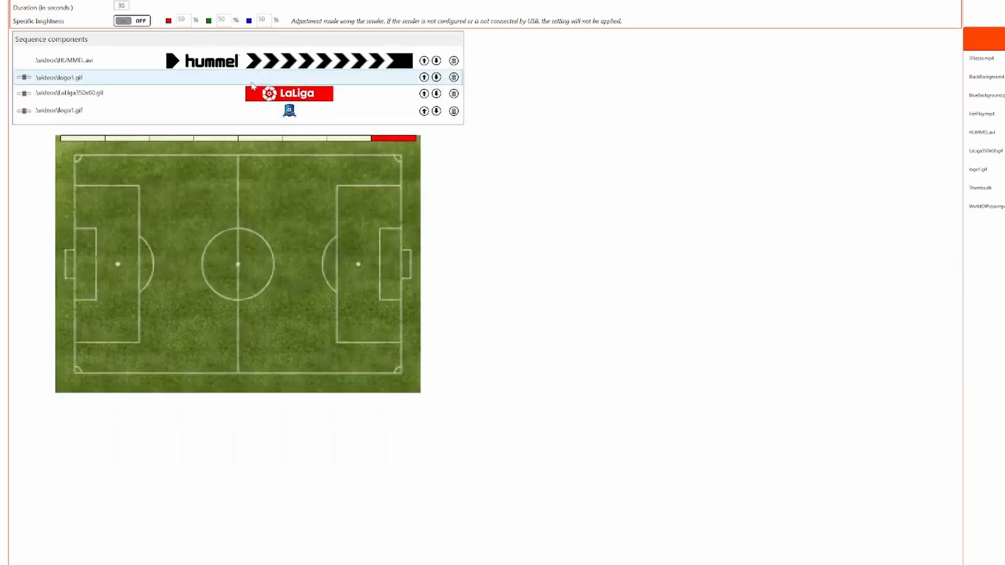
click(253, 83)
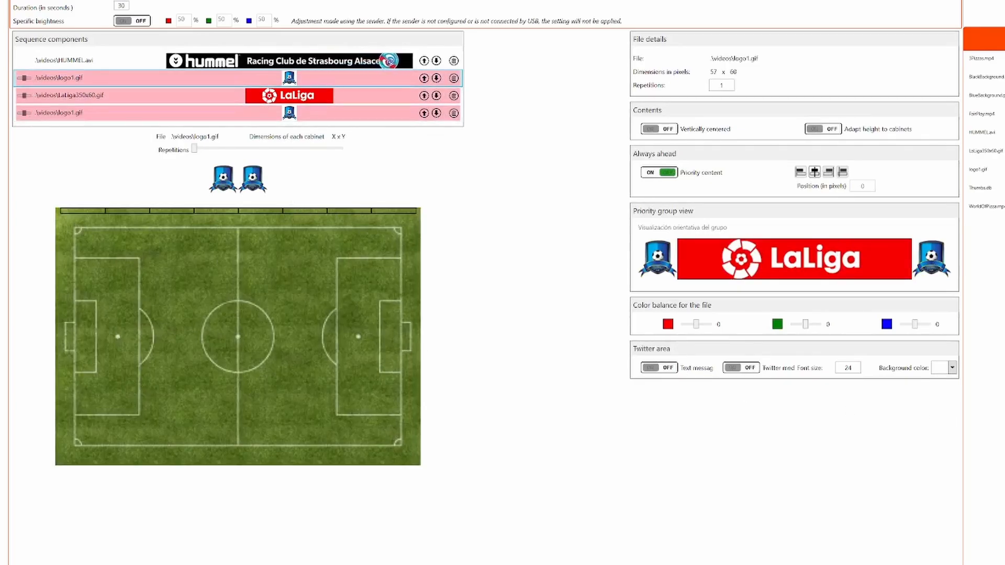
click(890, 562)
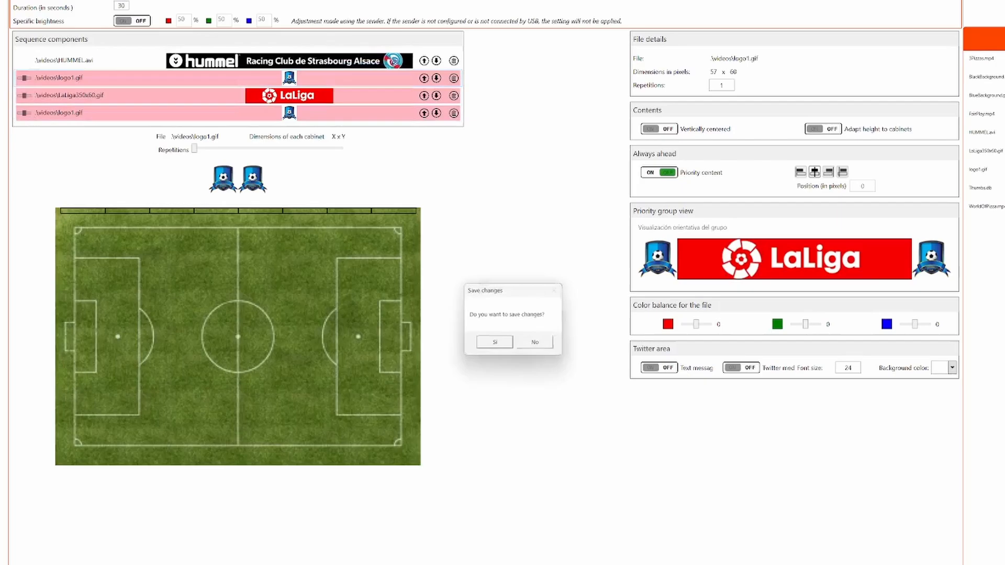
click(495, 345)
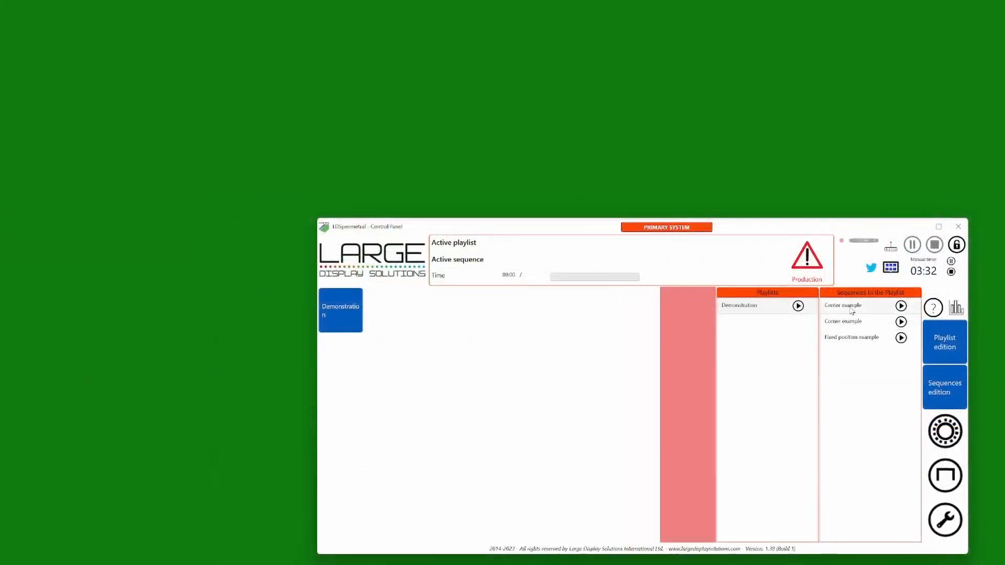
- Play the Center example sequence to check the output, and stop playback
click(901, 306)
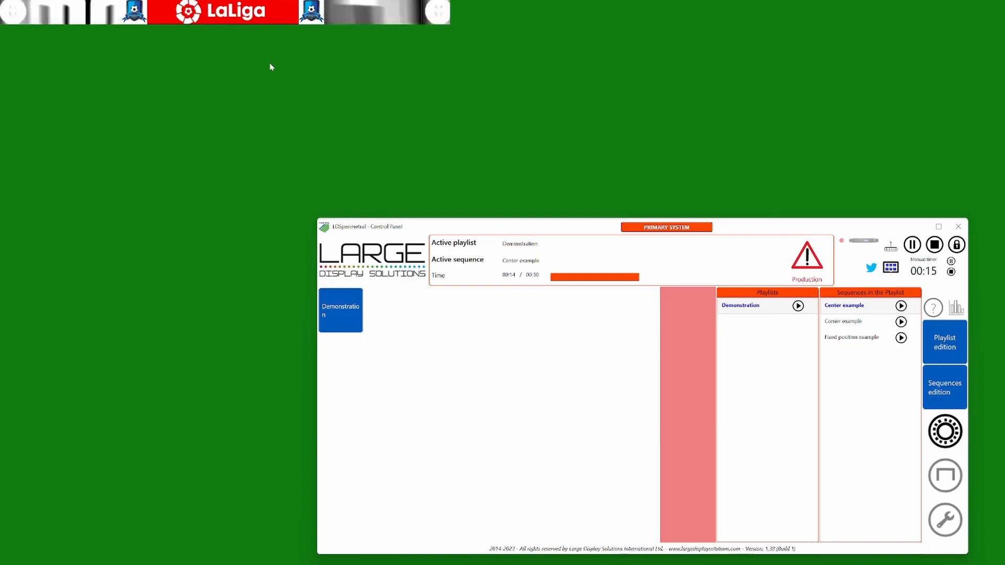
click(935, 245)
click(551, 340)
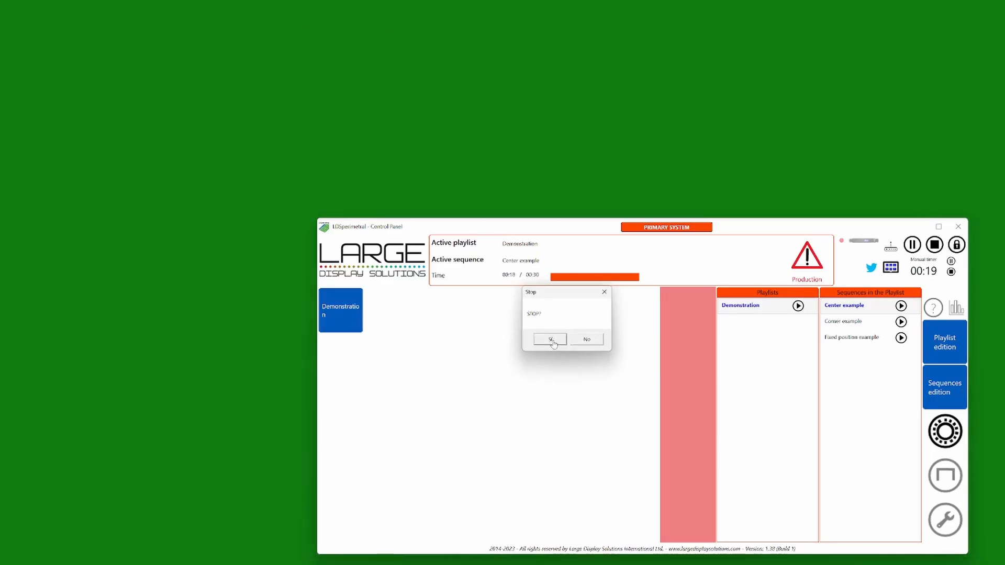
- Reopen the sequence editor maximized and show the HUMMEL.avi component's details in the Corner example sequence
click(963, 407)
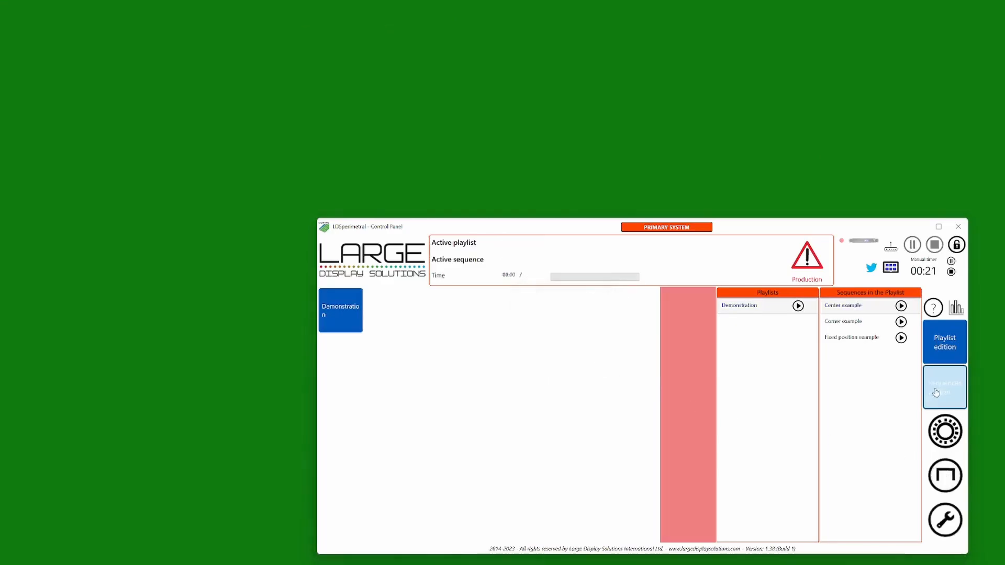
drag(679, 107, 734, 55)
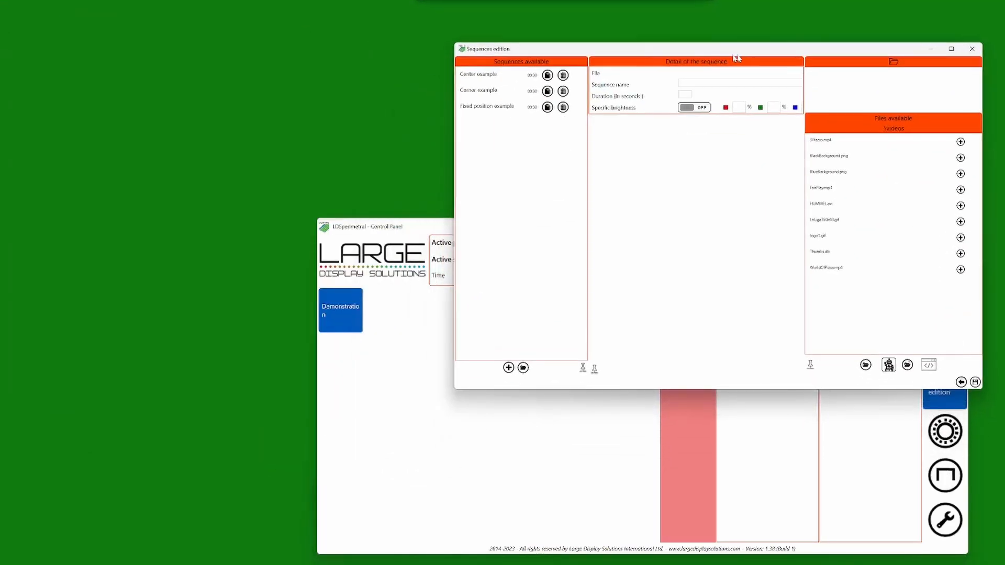
double_click(752, 47)
click(33, 43)
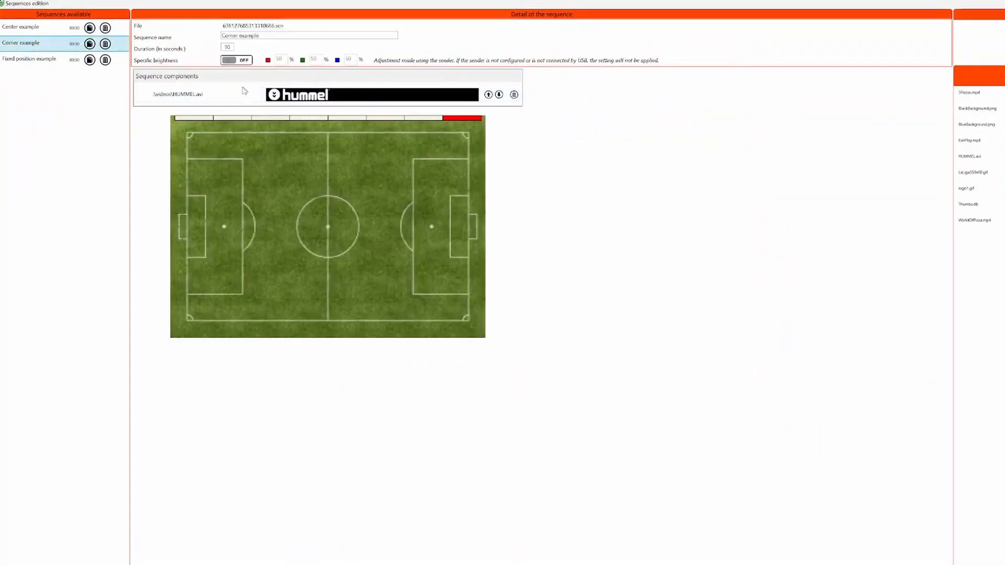
click(243, 92)
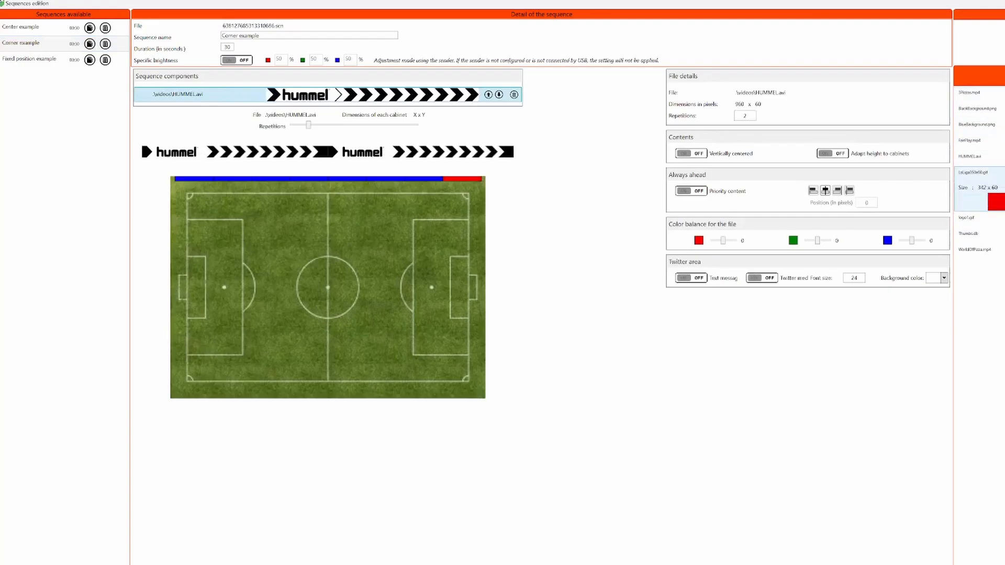
- Add LaLiga350x60.gif and logo1.gif to the Corner example sequence, accepting their widths that do not fit the cabinets exactly
click(995, 190)
key(Return)
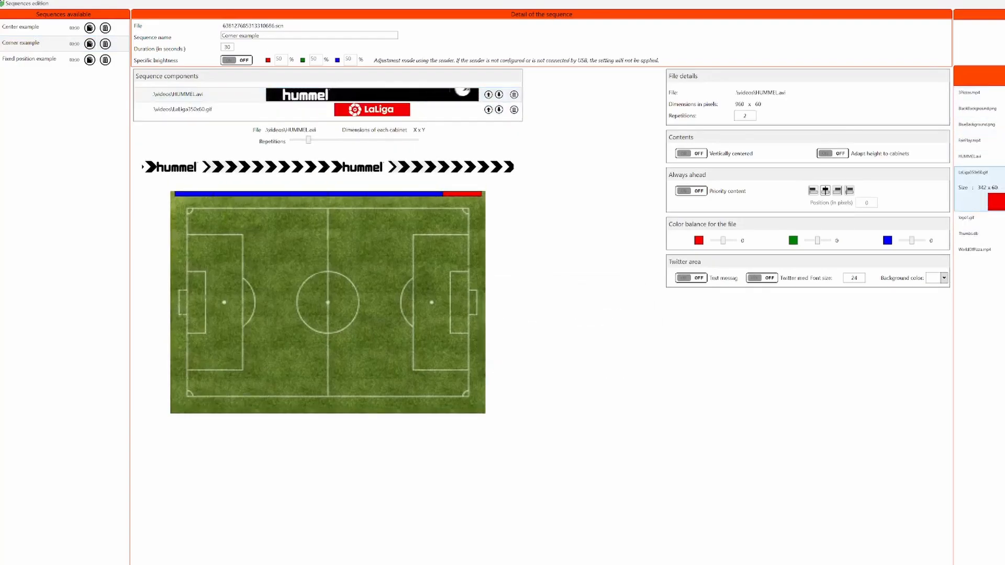
click(984, 197)
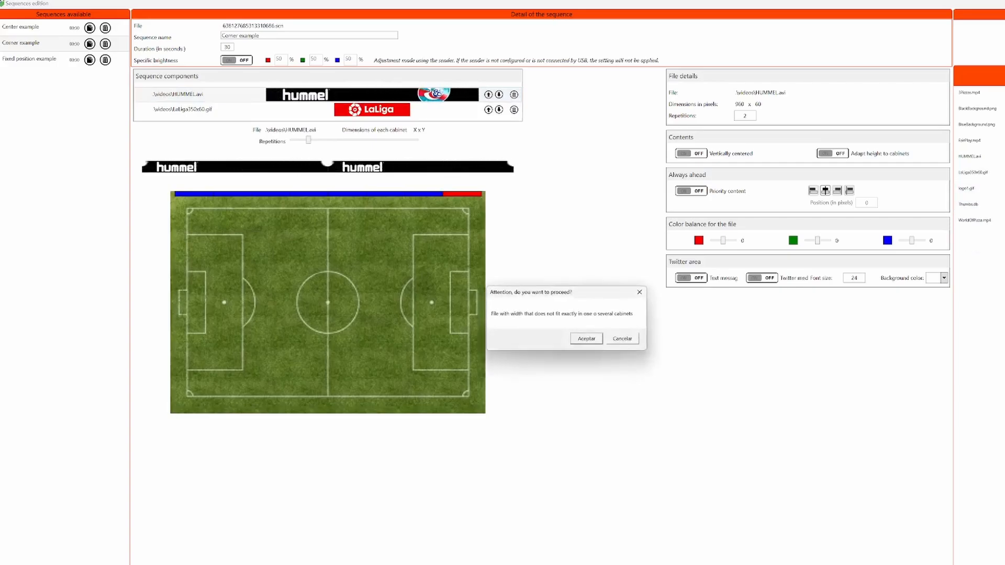
key(Return)
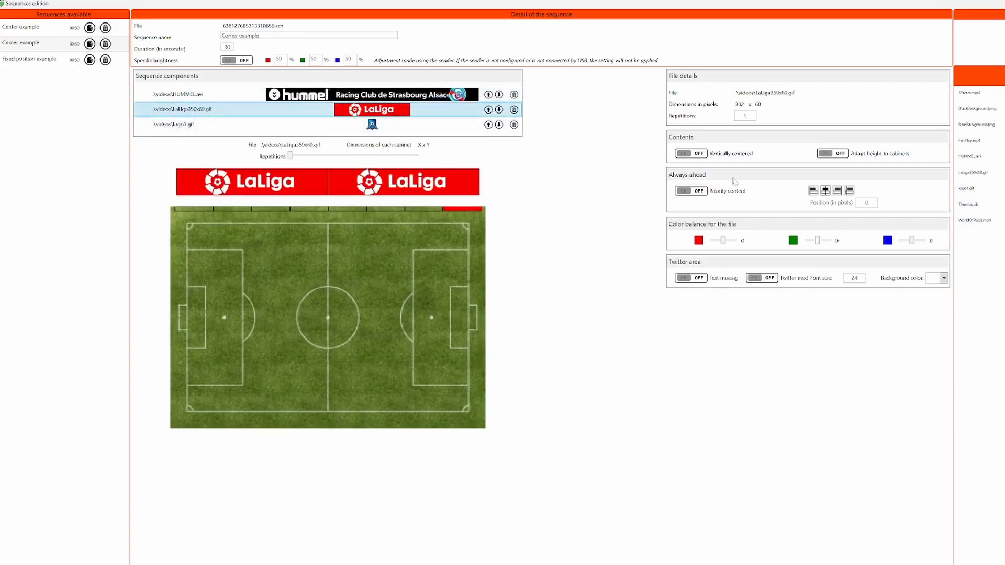
- Turn on priority content for LaLiga350x60.gif and logo1.gif in the Corner example, both aligned to the left end of the perimeter
click(691, 191)
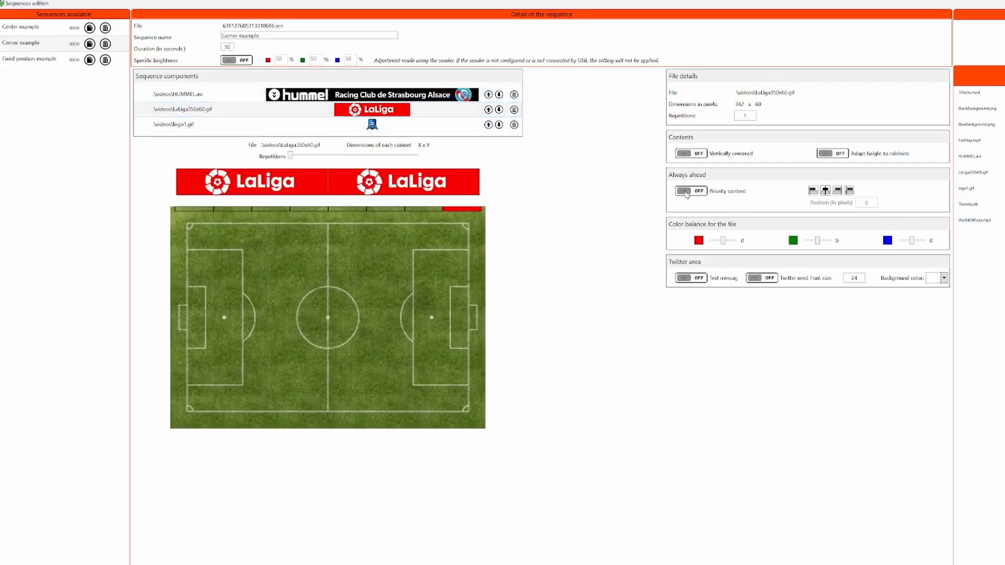
click(814, 191)
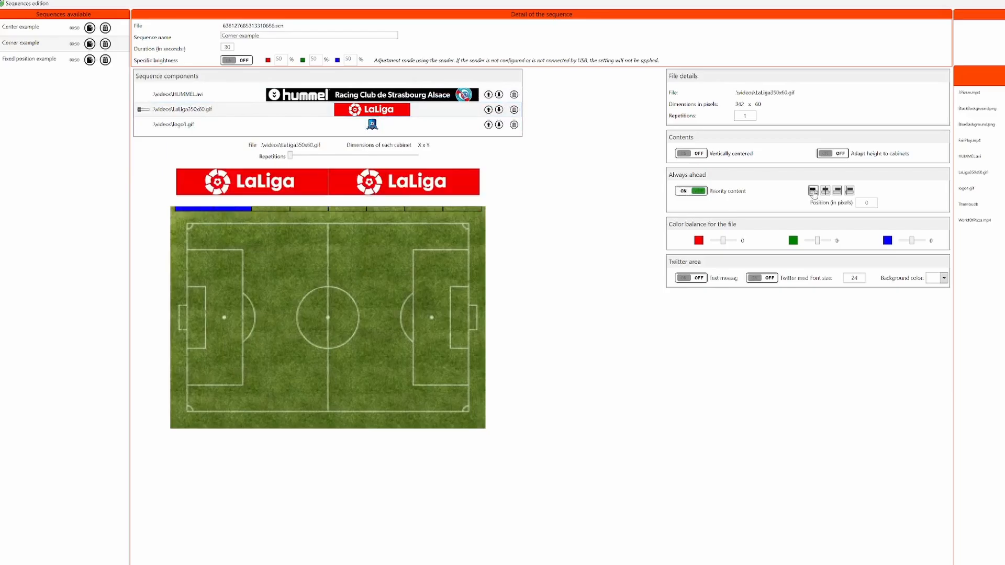
click(320, 130)
click(684, 192)
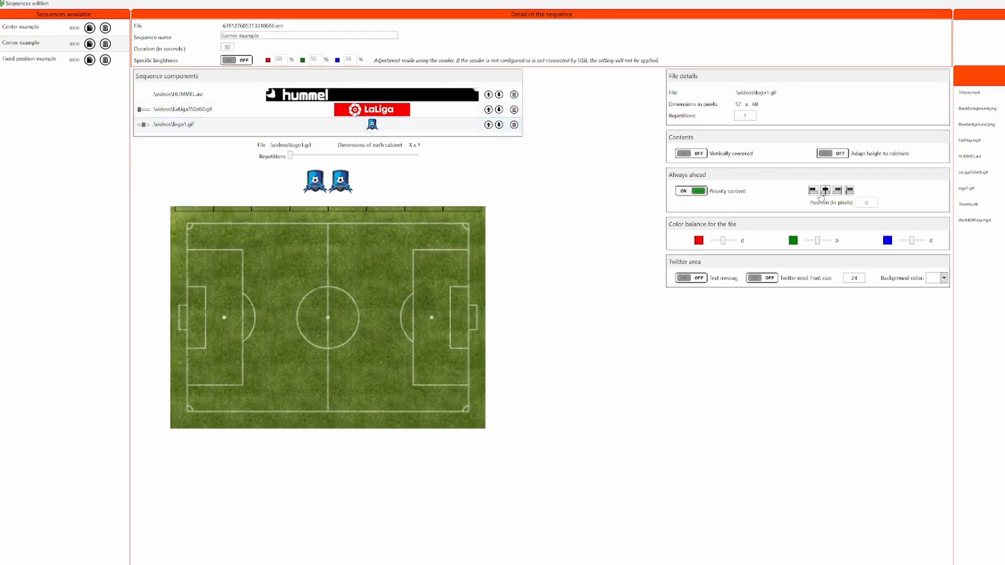
- Try logo1.gif ahead of LaLiga350x60.gif in the priority group, and move LaLiga350x60.gif back to first place
click(224, 112)
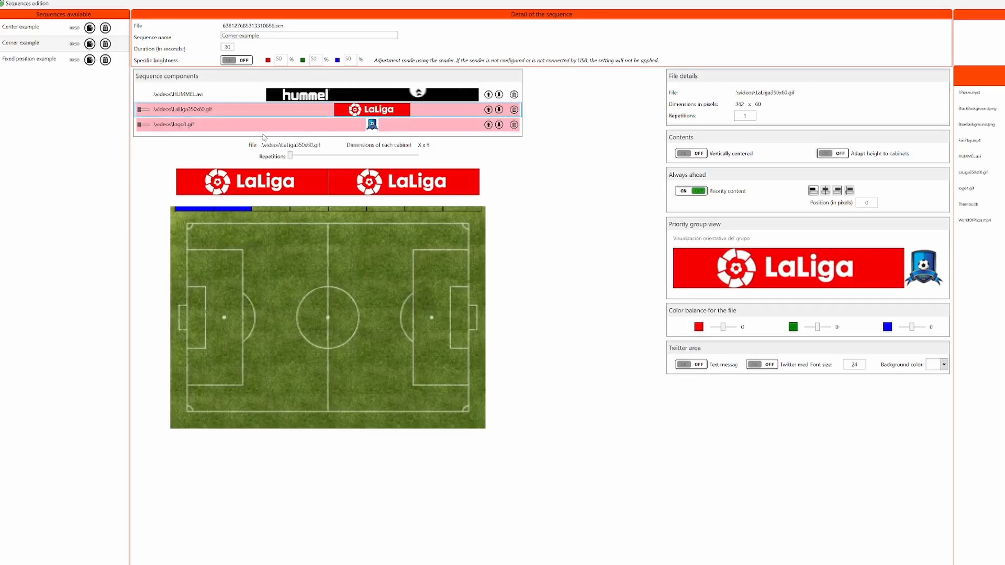
drag(279, 129, 289, 113)
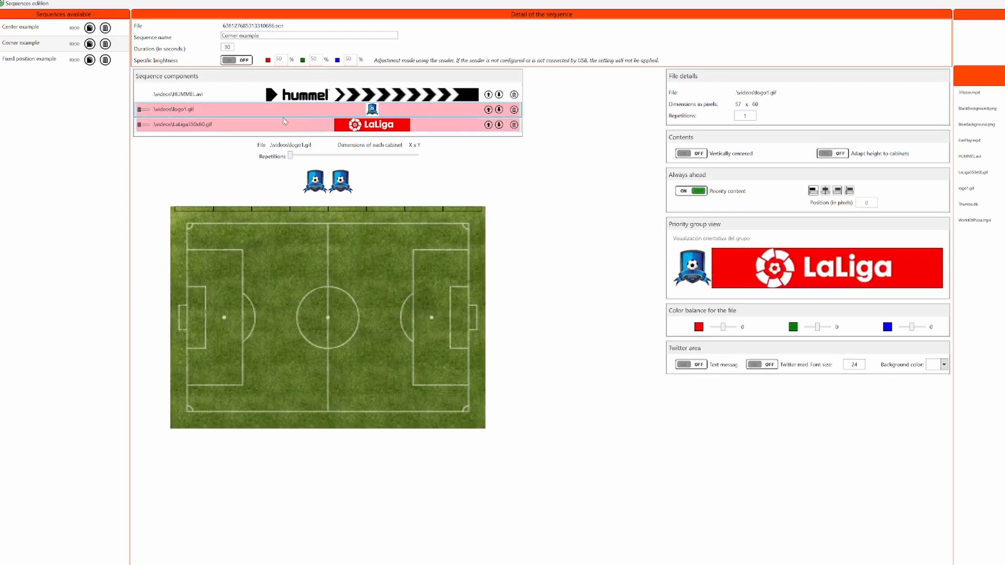
drag(282, 125, 287, 111)
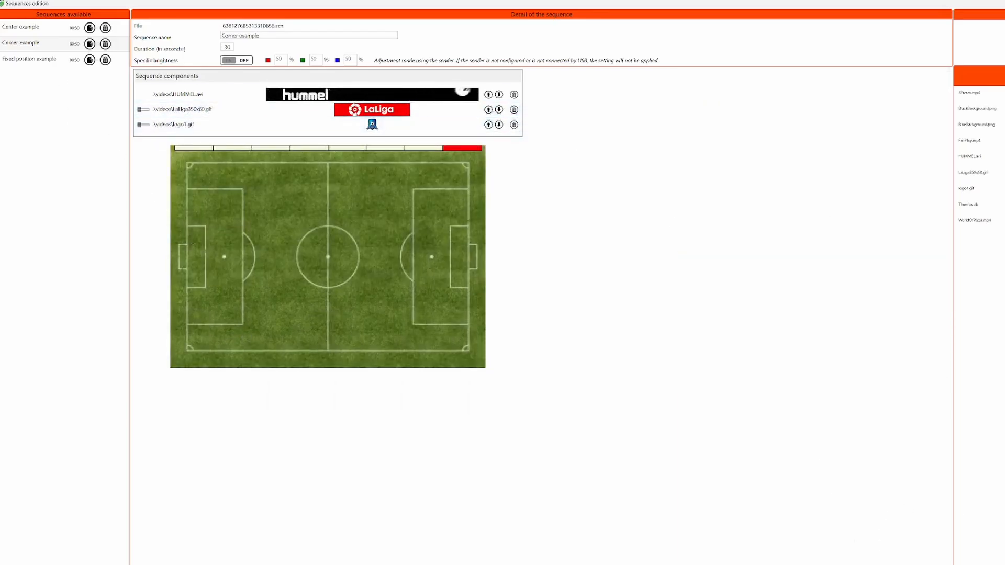
- Save the sequence changes, and play the Corner example sequence to check its output before stopping playback
key(alt+F4)
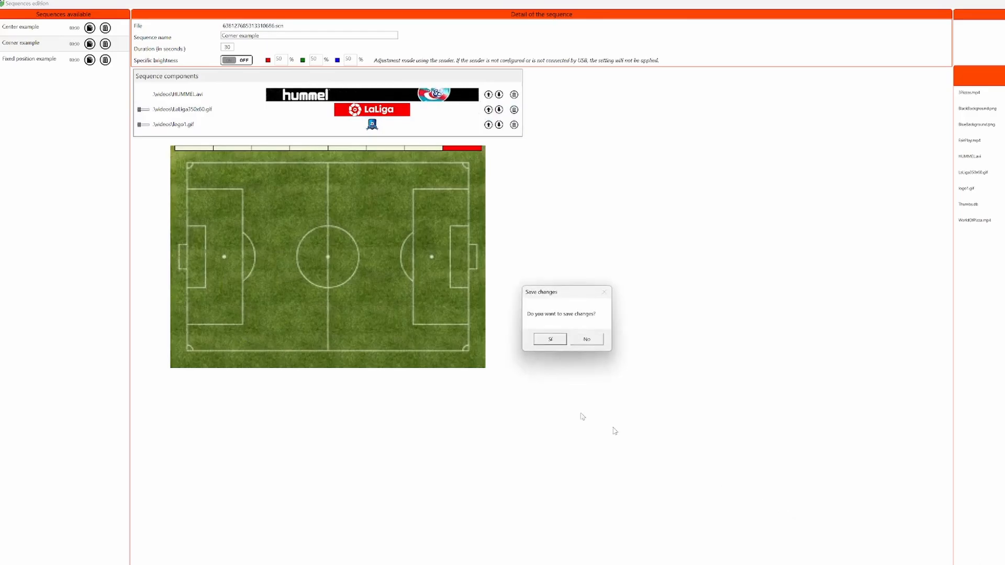
click(554, 340)
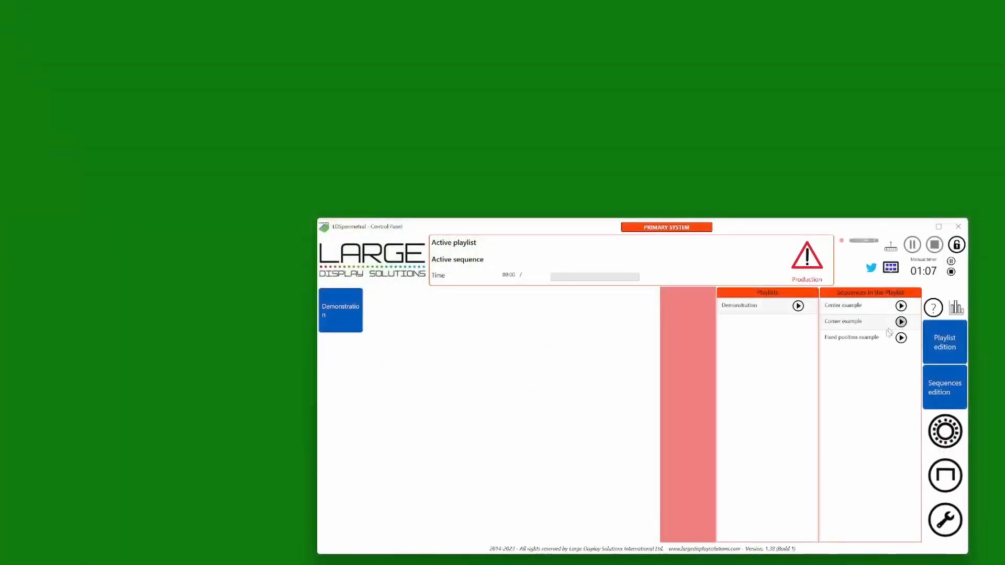
click(901, 321)
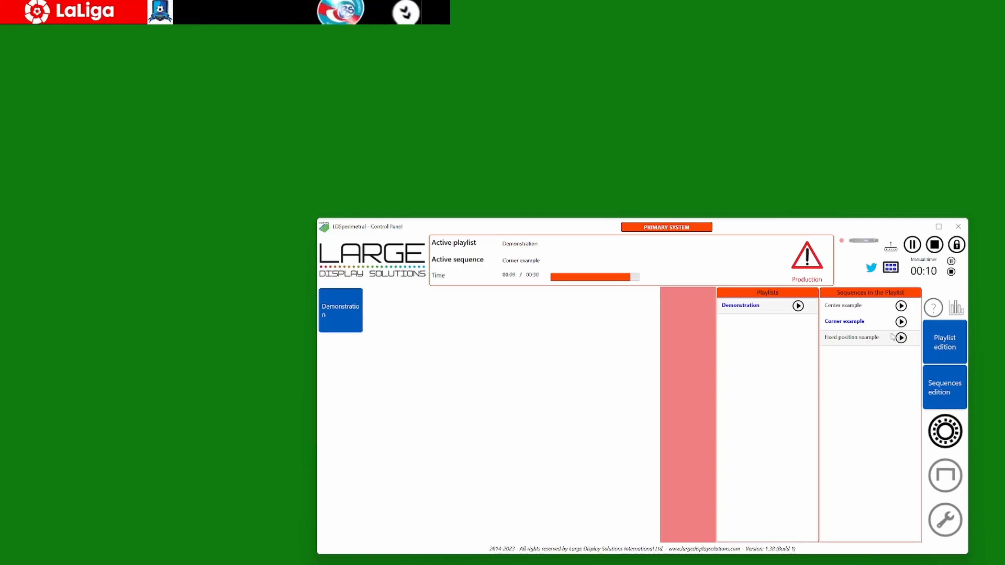
click(935, 245)
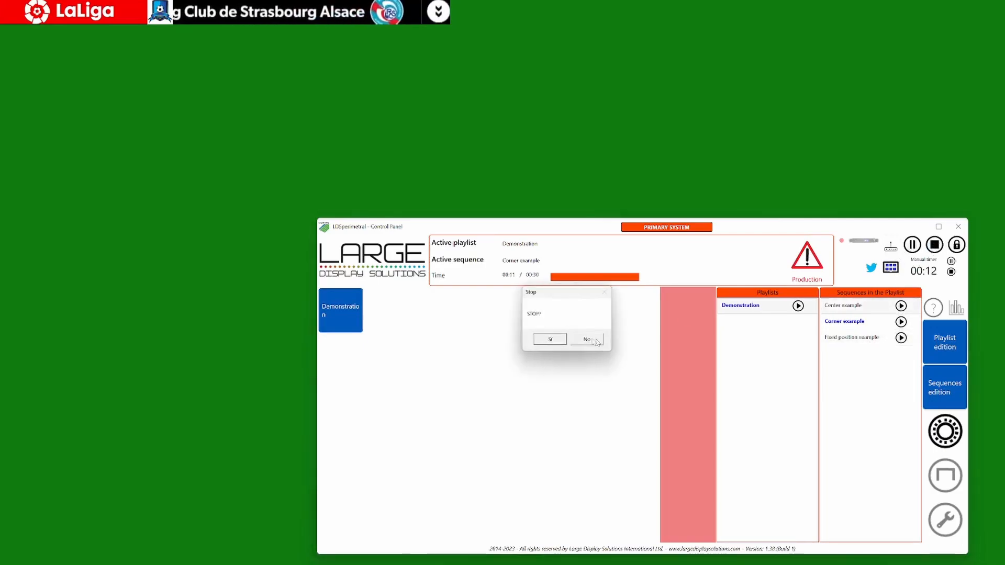
click(547, 342)
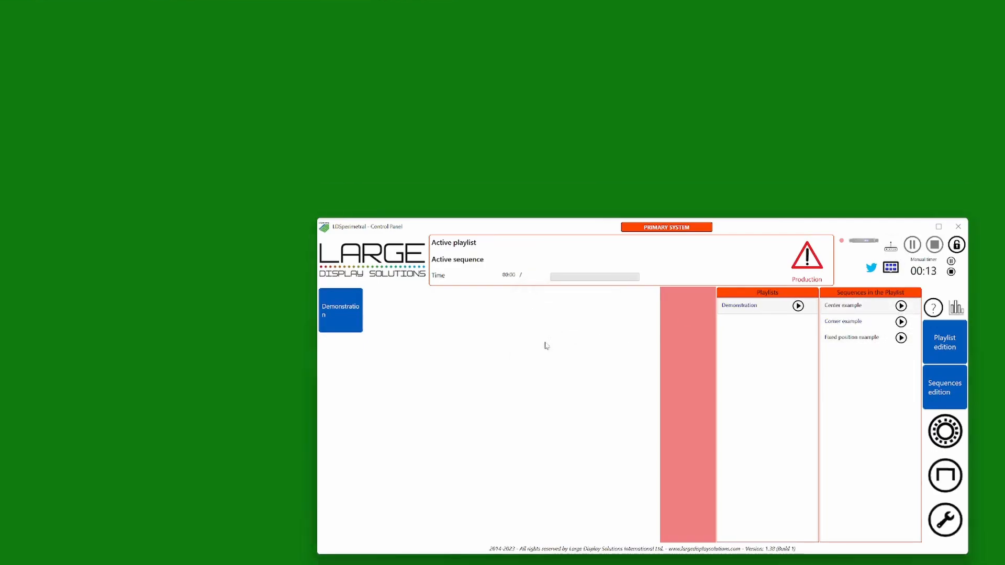
- Reopen the sequence editor maximized and show the details of the Fixed position example sequence
click(943, 387)
drag(1, 39, 706, 34)
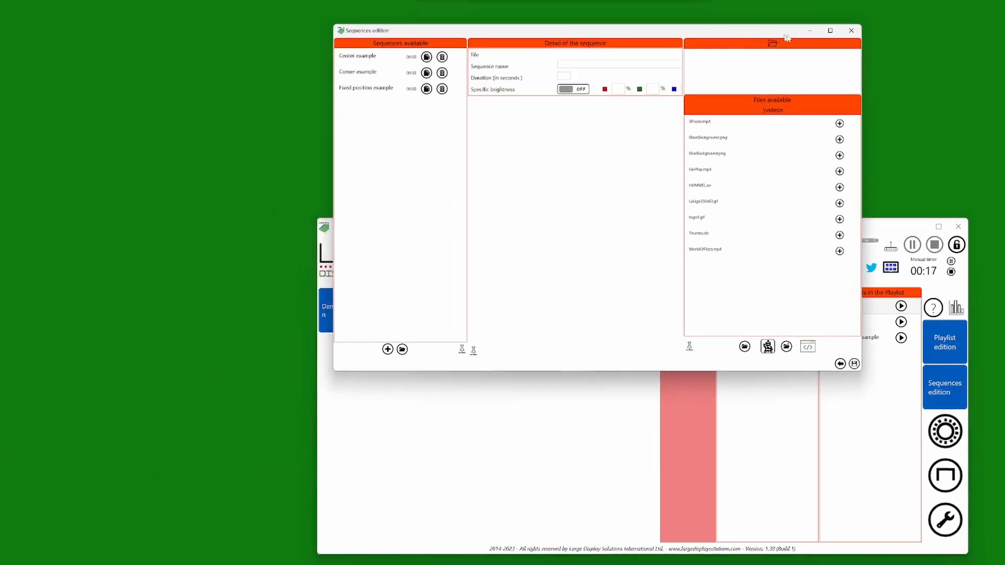
click(830, 30)
click(30, 60)
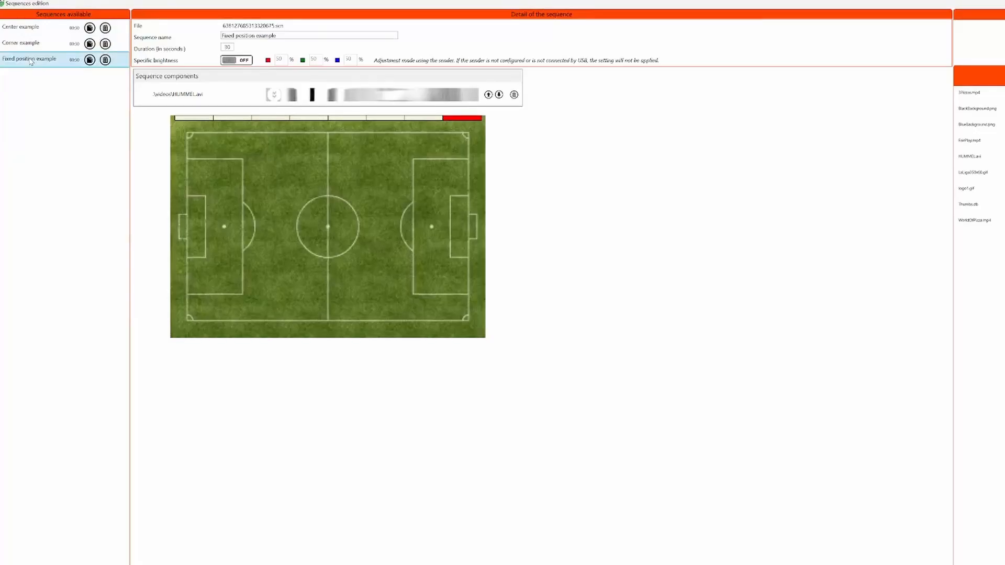
- Add logo1.gif to the Fixed position example alongside HUMMEL.avi, accepting its width that does not fit the cabinets exactly
click(291, 96)
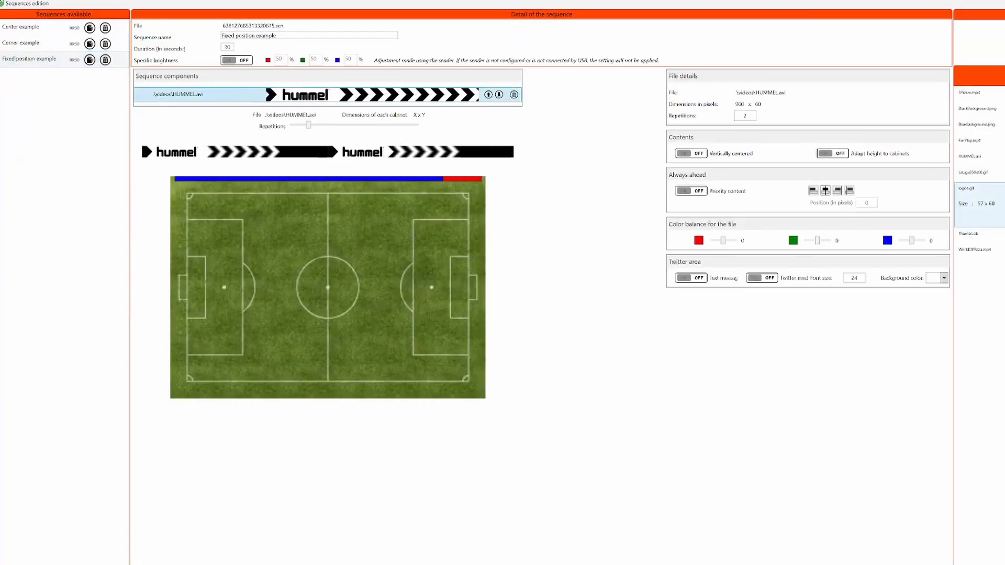
click(997, 205)
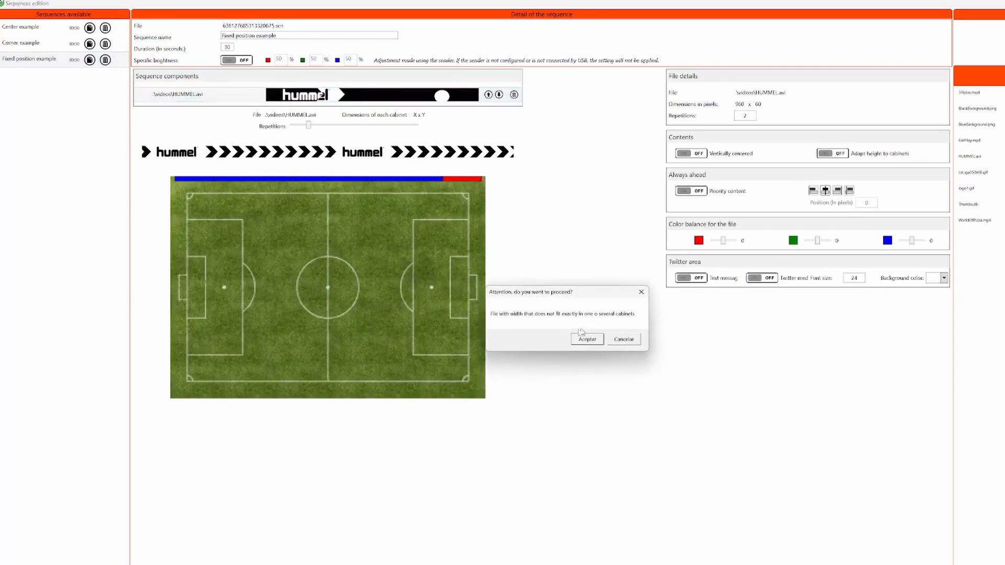
click(587, 339)
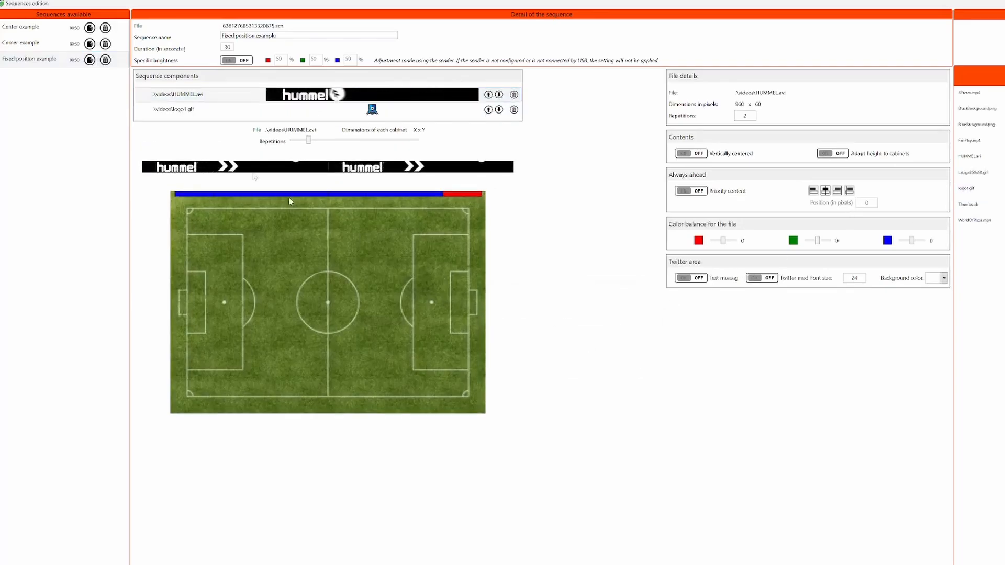
- Turn on priority content for logo1.gif at a fixed position of 100 pixels, and save the sequence changes
click(238, 115)
click(689, 192)
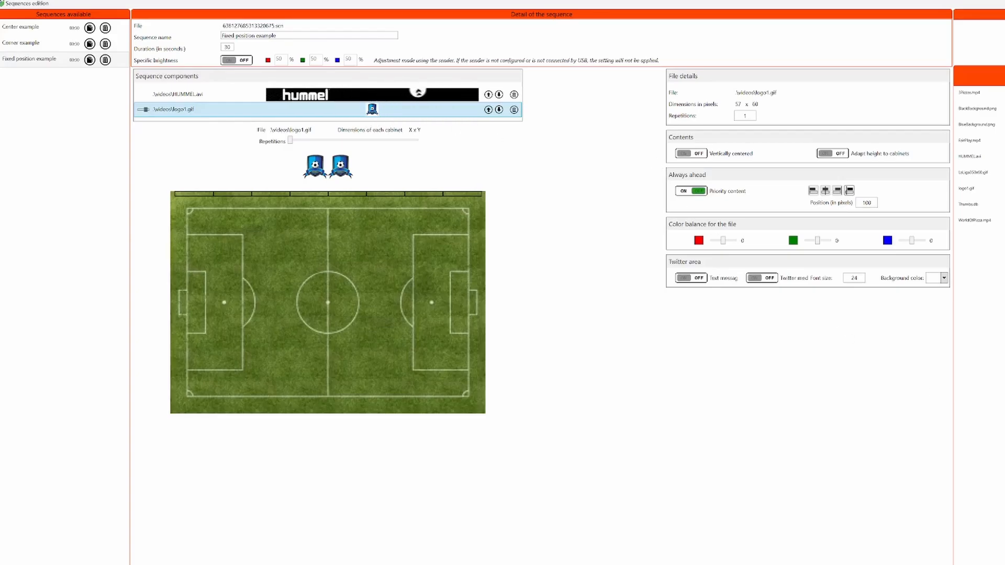
click(987, 556)
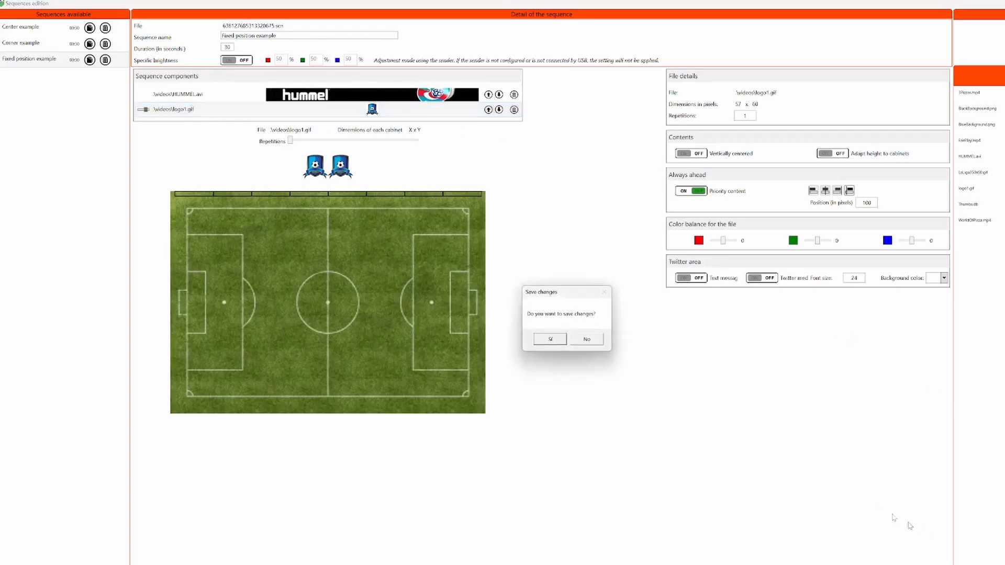
click(549, 340)
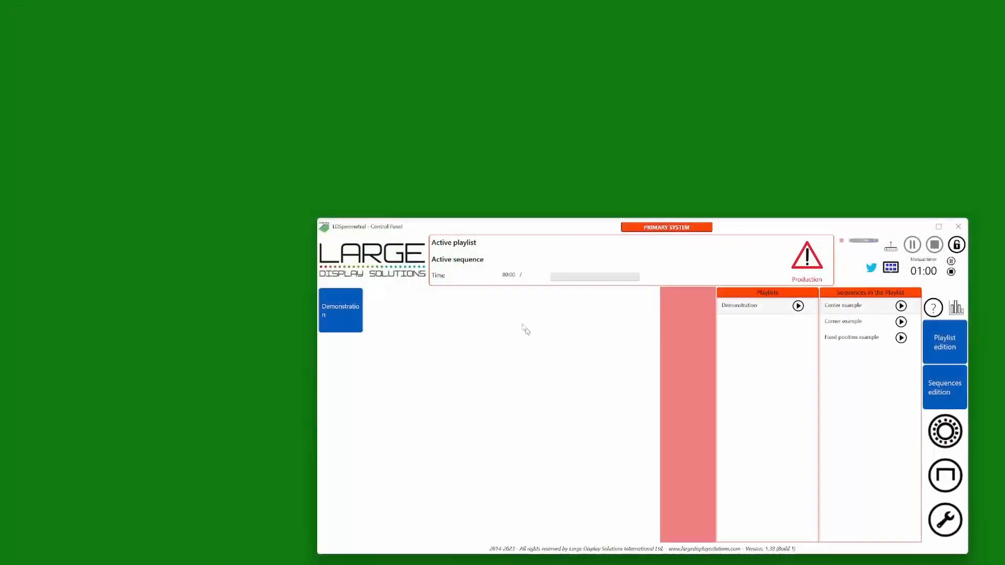
- Play the Fixed position, Corner and Center example sequences in turn to compare their output
click(901, 337)
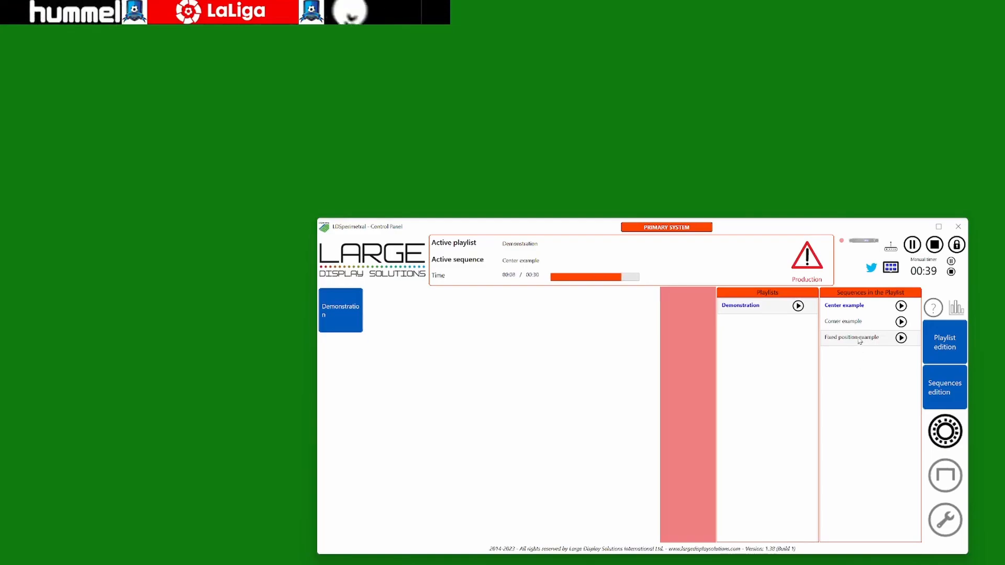
click(901, 322)
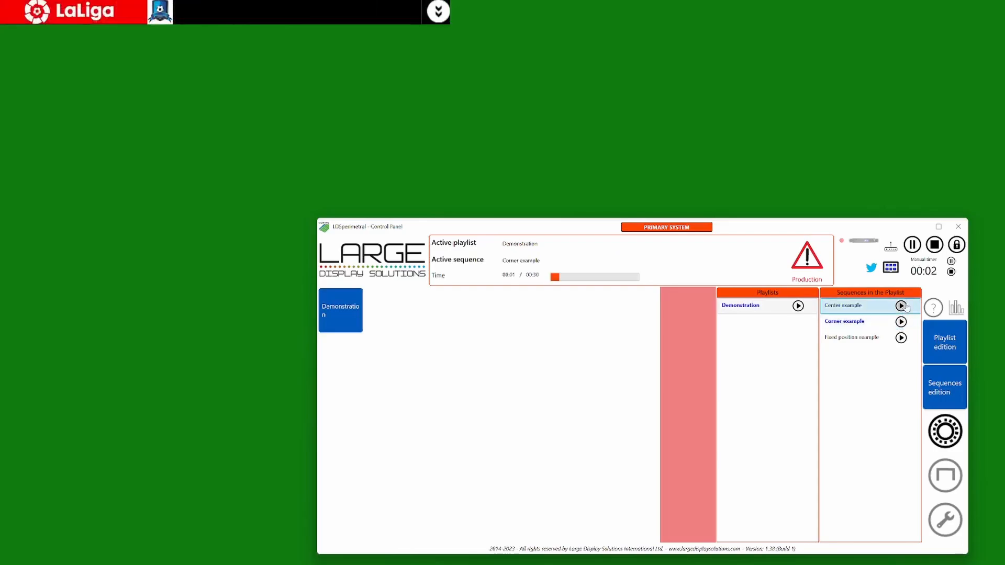
click(900, 307)
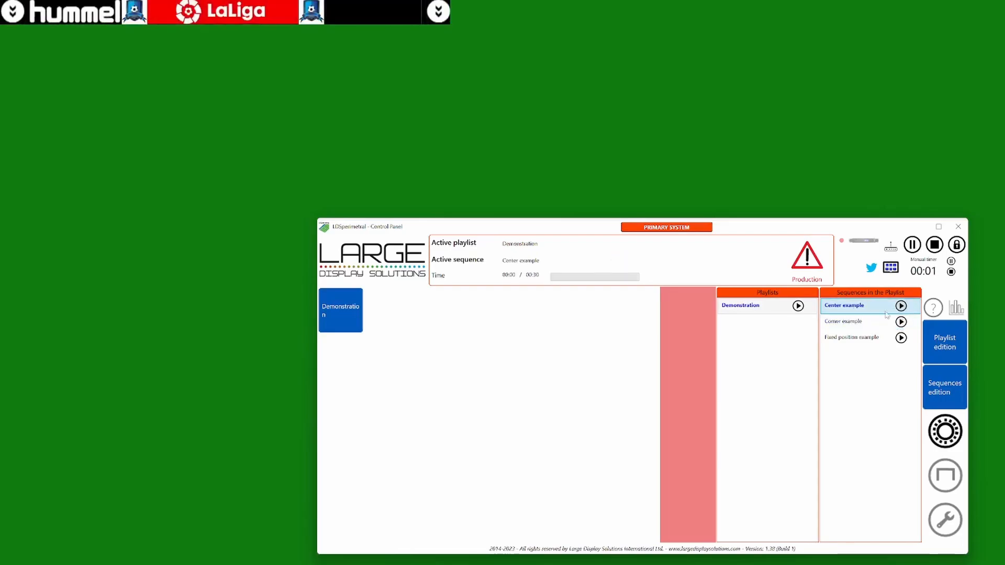